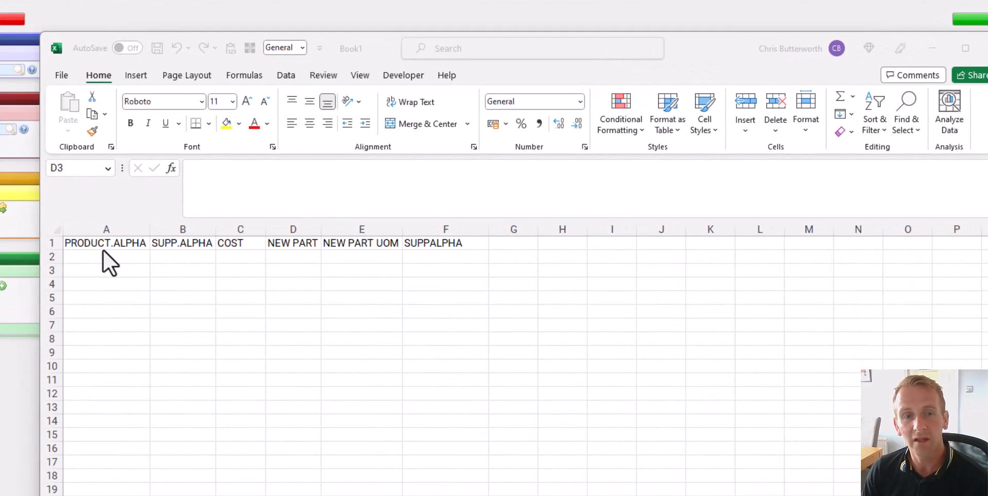
# - Look up the part code for "conde" in the purchase order lines and enter CS120 under PRODUCT.ALPHA in row 2 of the Excel workbook
pyautogui.click(162, 253)
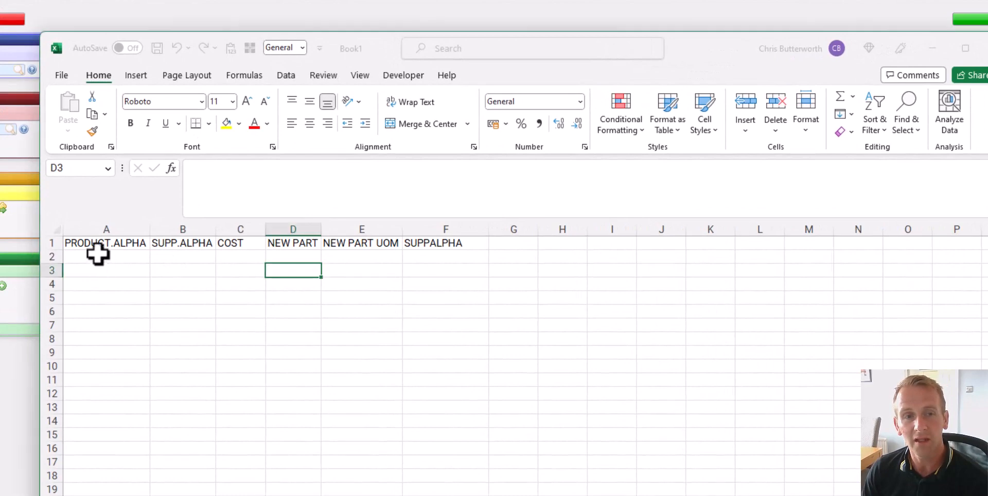
pyautogui.click(96, 257)
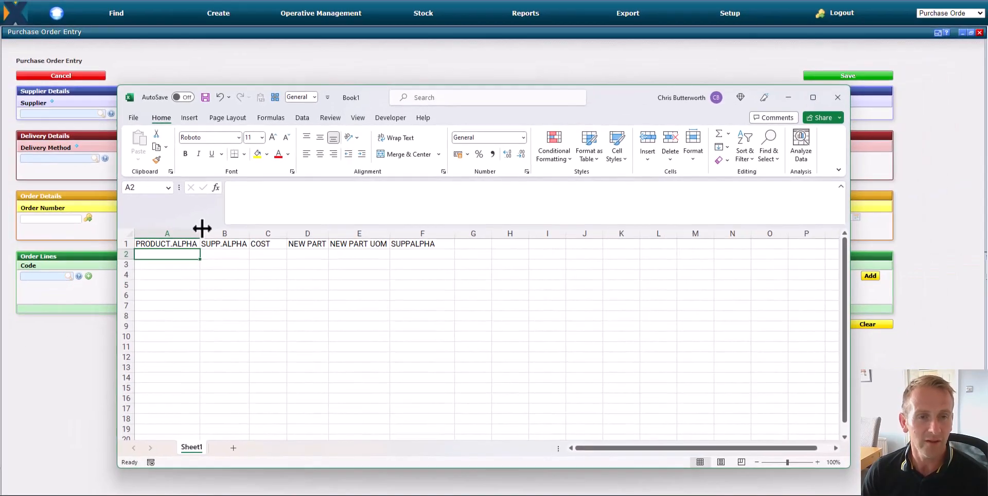
pyautogui.click(45, 355)
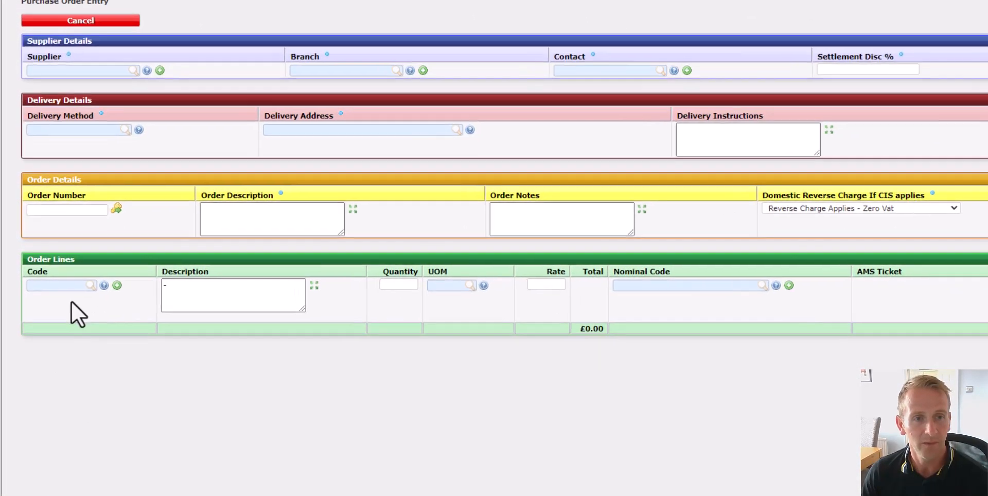
pyautogui.click(67, 285)
pyautogui.write('c')
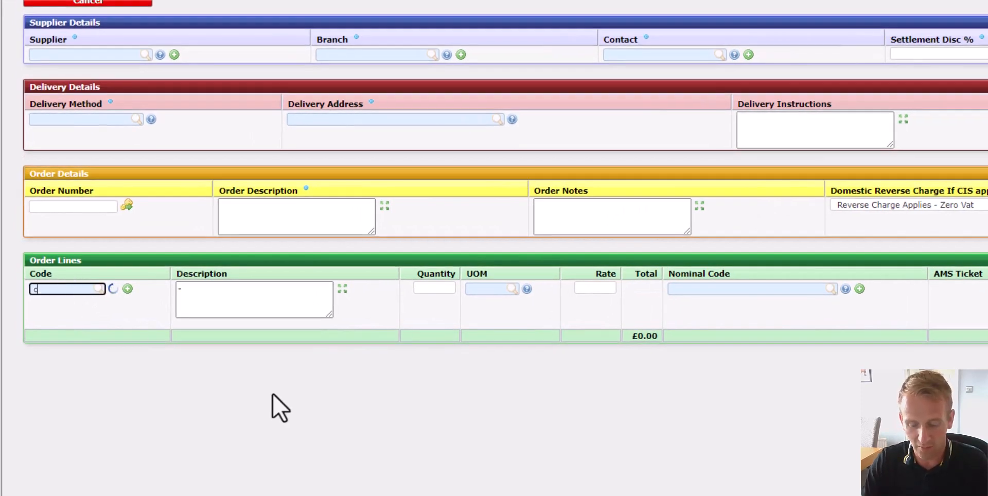
pyautogui.write('onde')
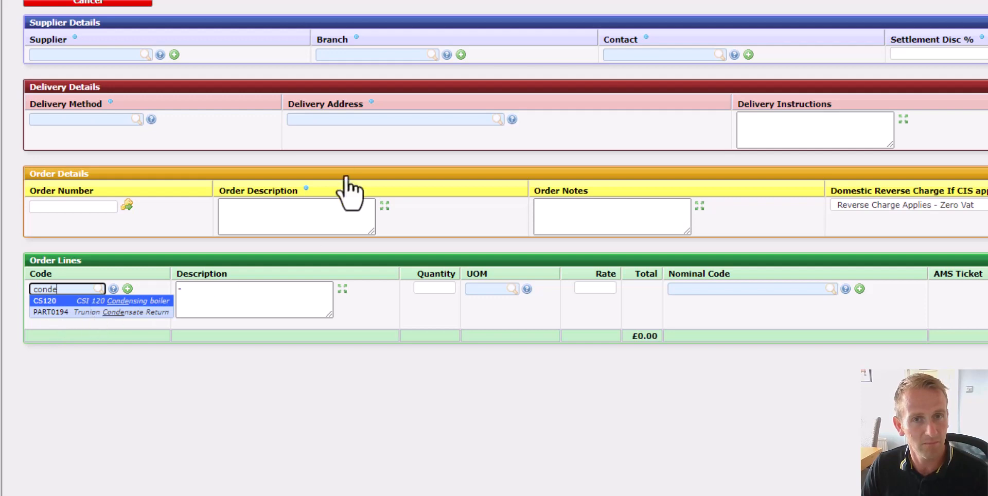
pyautogui.hotkey('alt', 'Tab')
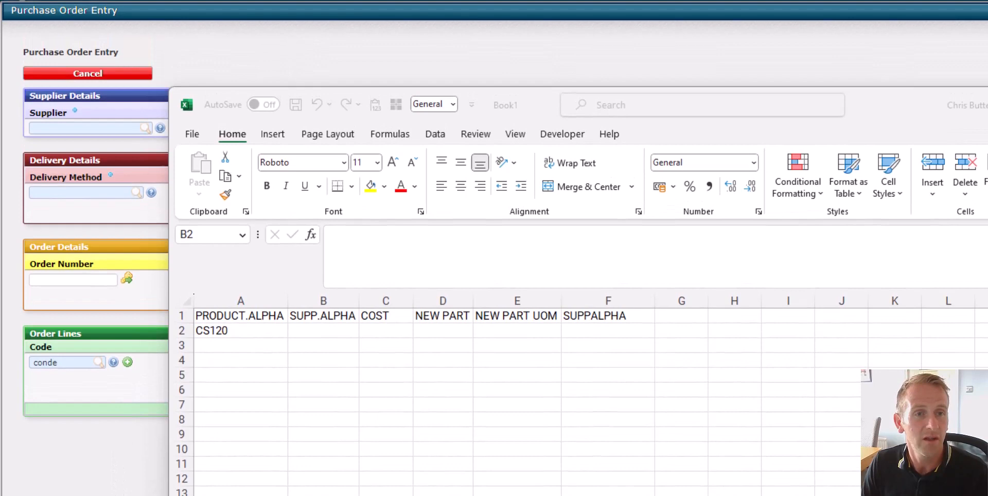
# - Look up supplier "strac" on the purchase order, select A G Strachan & Co Ltd, and enter STRA01 under SUPP.ALPHA in the workbook's row 2
pyautogui.click(112, 431)
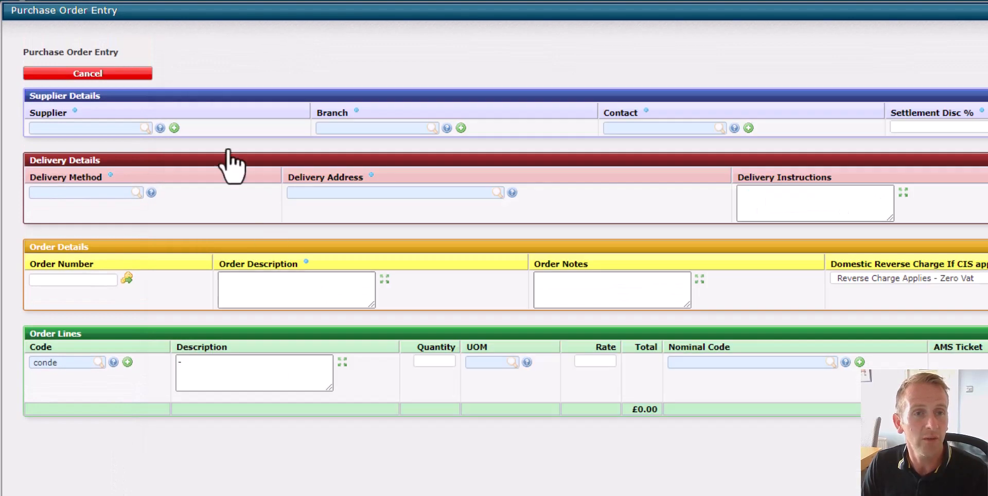
pyautogui.click(75, 128)
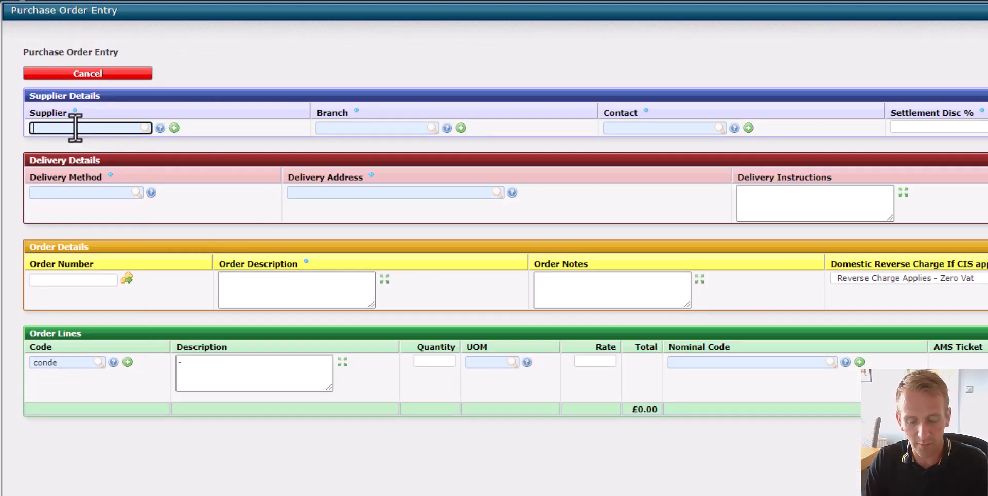
pyautogui.write('strac')
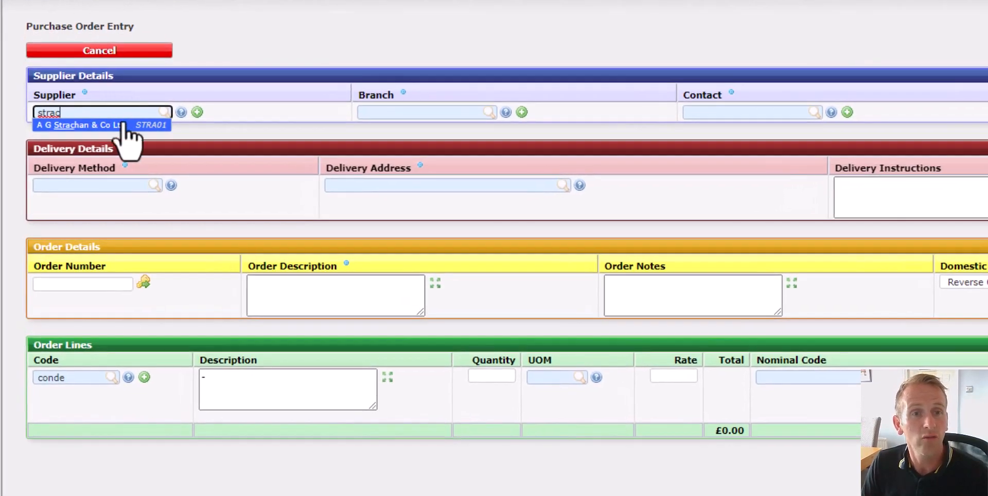
pyautogui.click(160, 126)
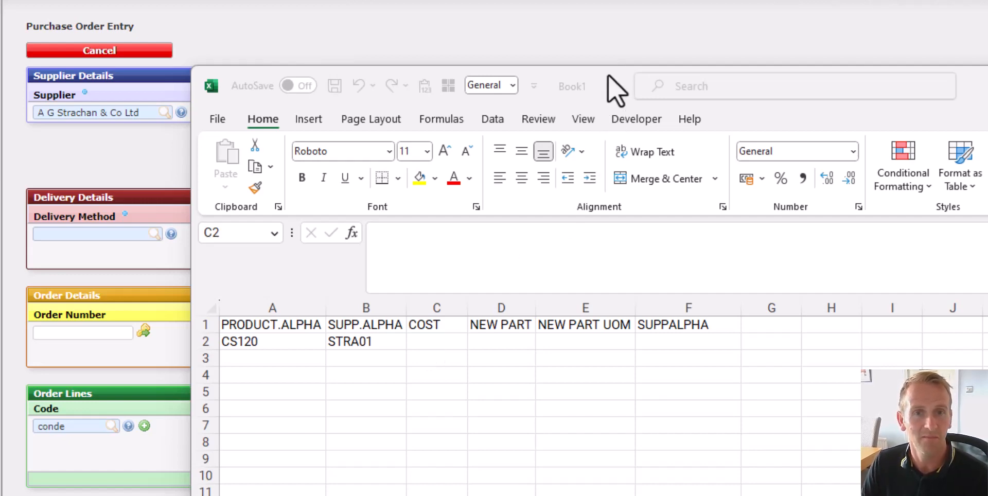
# - Enter 1455 as the COST for CS120 in row 2 and select the same row's SUPPALPHA cell
pyautogui.write('1455')
pyautogui.press('Tab')
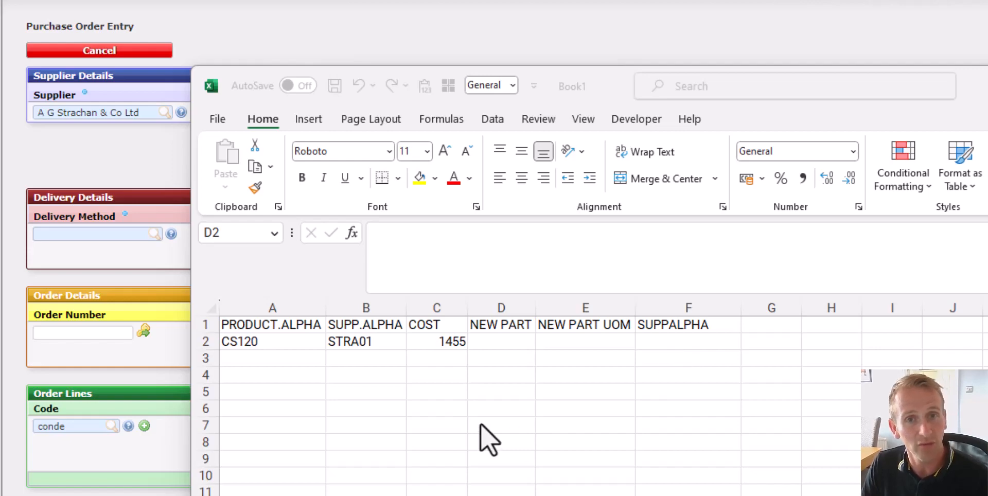
pyautogui.click(696, 350)
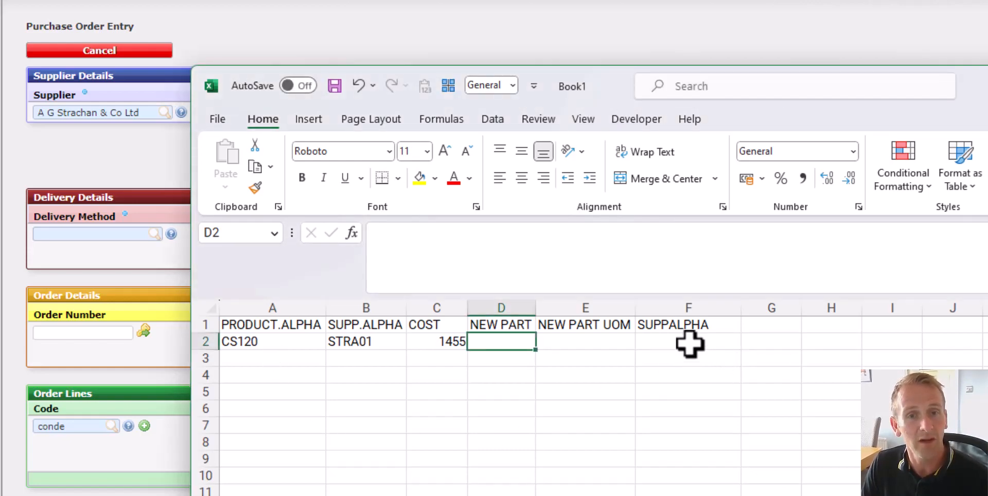
pyautogui.click(696, 344)
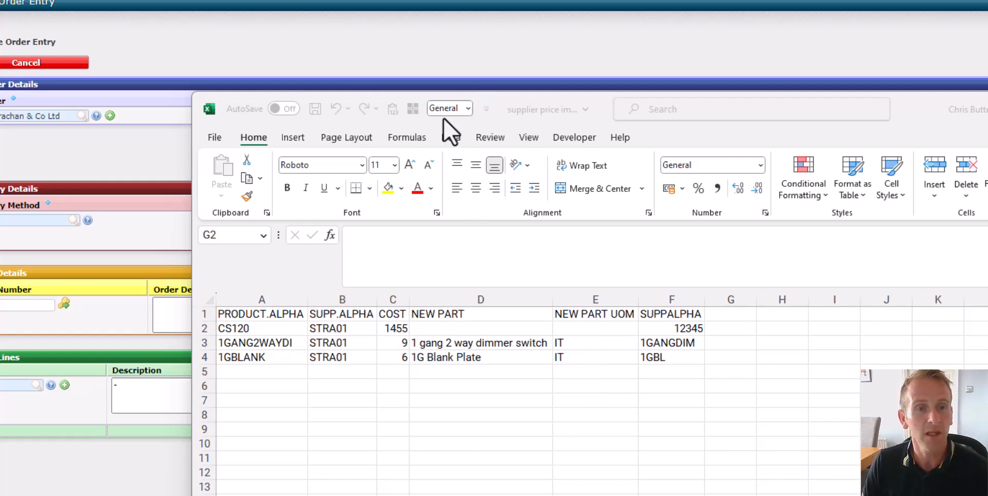
# - Check the available UOM codes in the purchase order's order line and return to the supplier price spreadsheet in Excel
pyautogui.hotkey('alt', 'Tab')
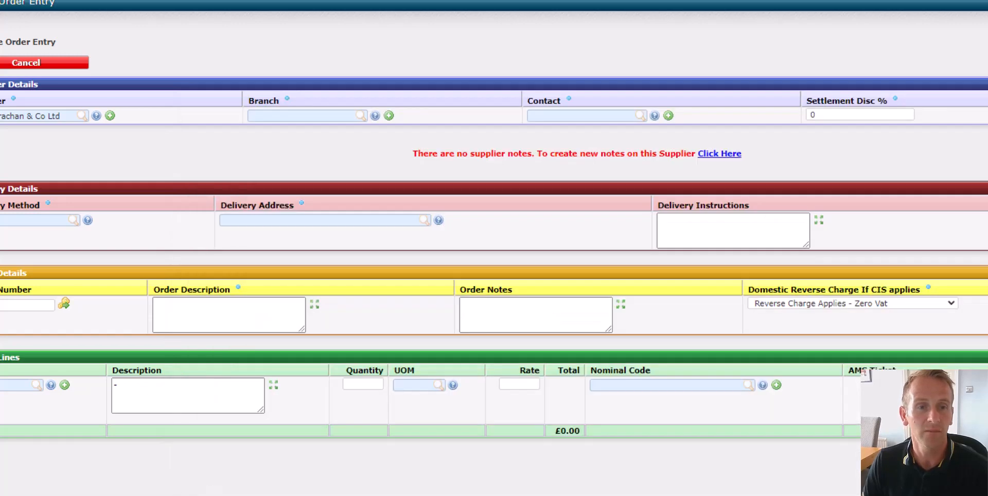
pyautogui.click(452, 385)
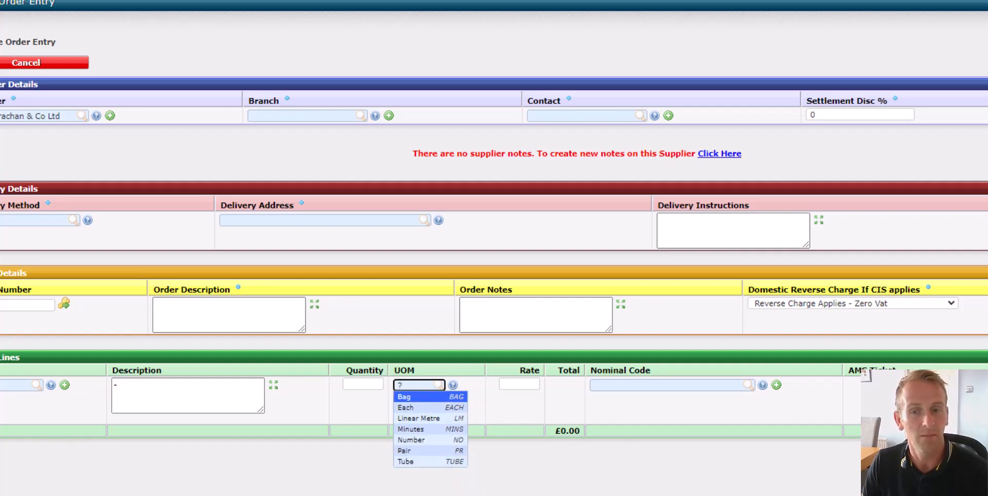
pyautogui.hotkey('alt', 'Tab')
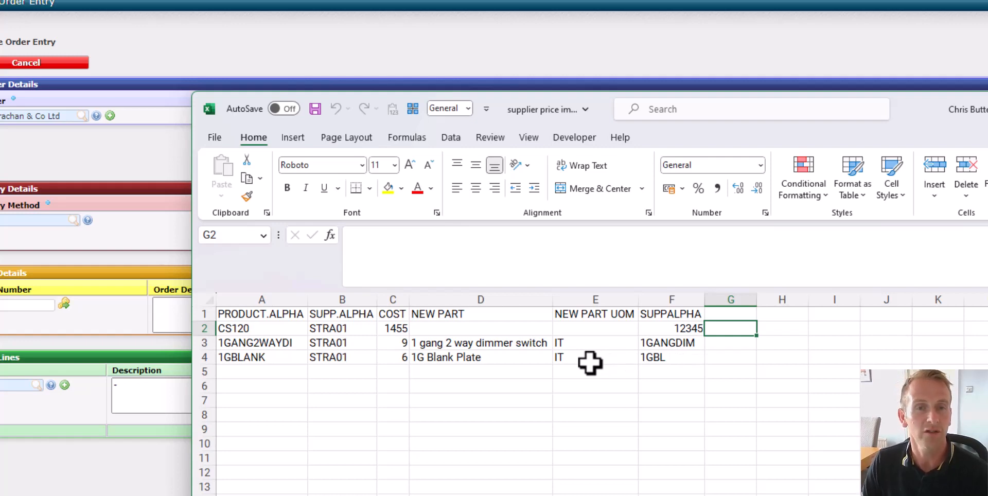
# - Save the supplier price spreadsheet and choose supplier price import.csv as the file to import on the MARKUS ams dashboard
pyautogui.click(314, 109)
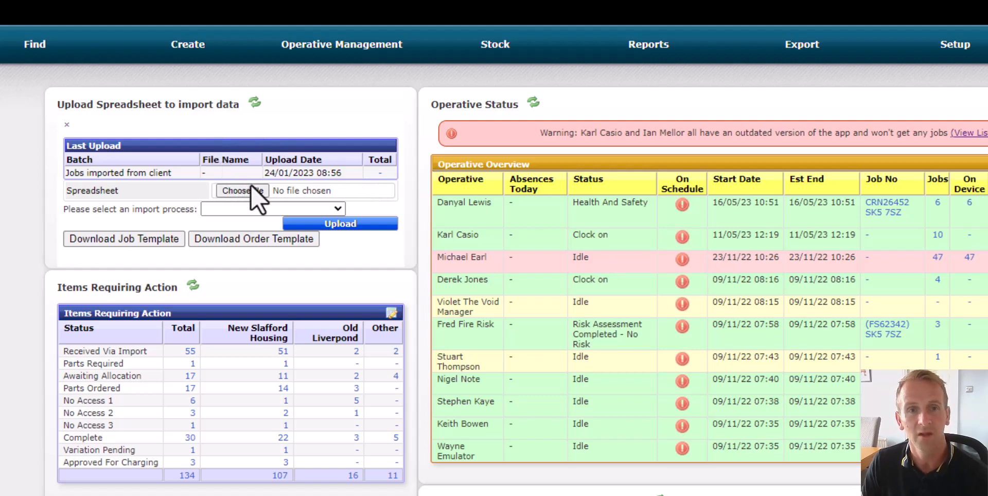
pyautogui.click(332, 212)
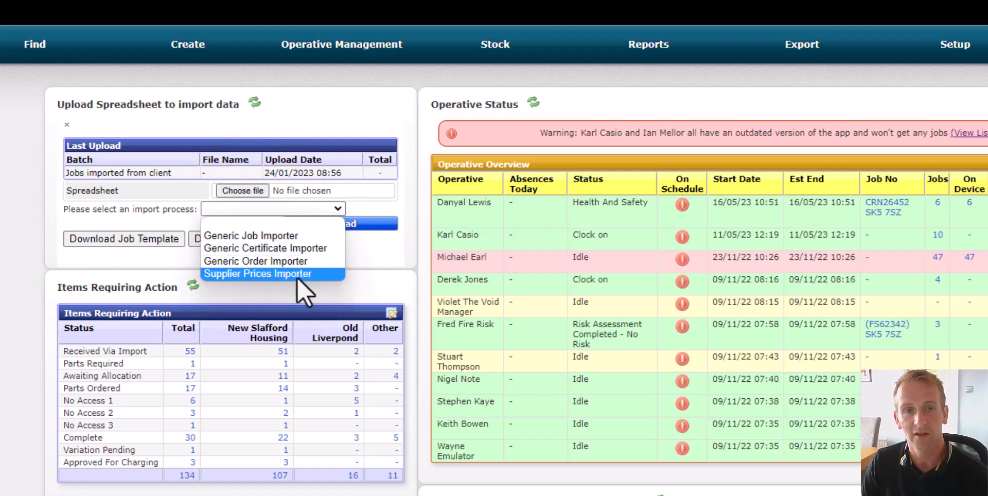
pyautogui.click(363, 267)
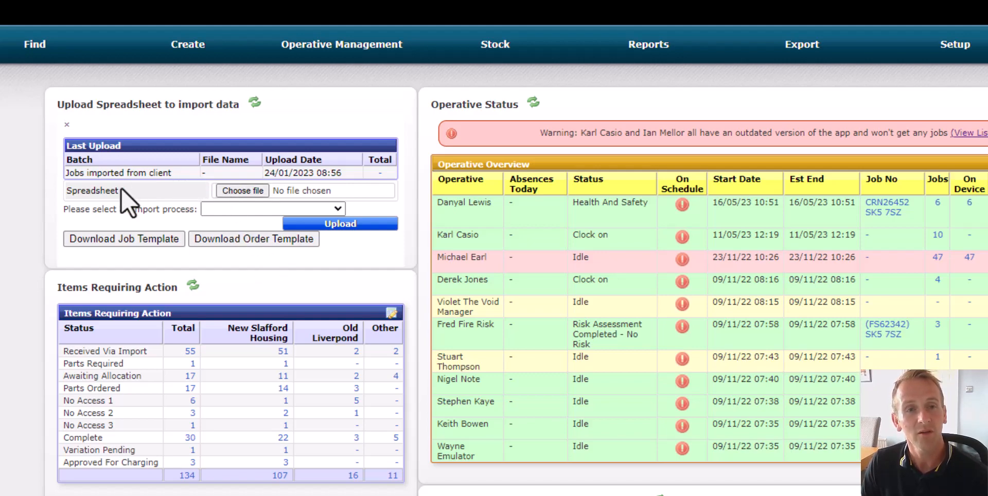
pyautogui.click(242, 190)
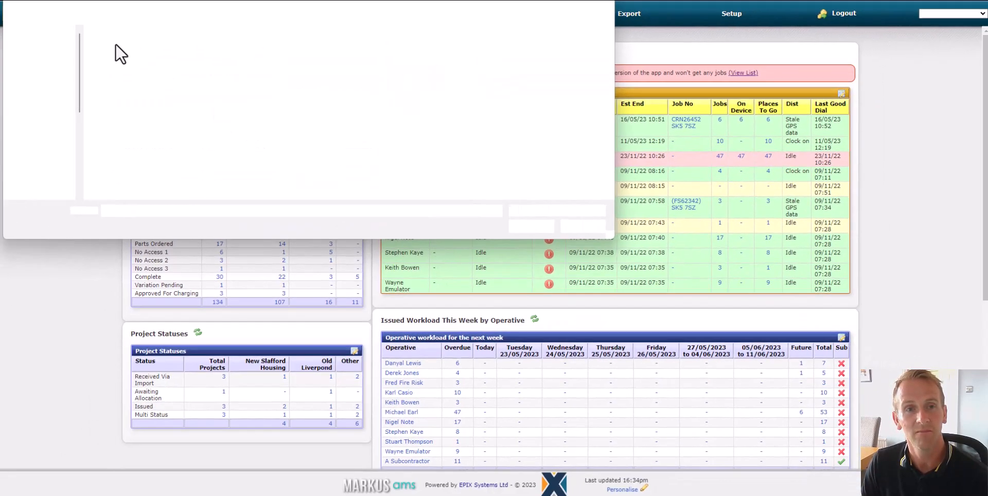
pyautogui.click(242, 81)
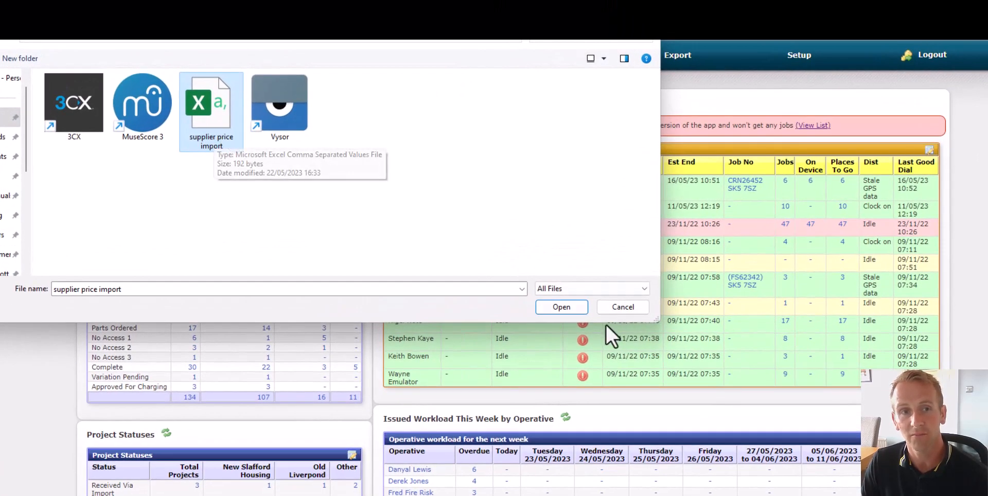
pyautogui.click(565, 308)
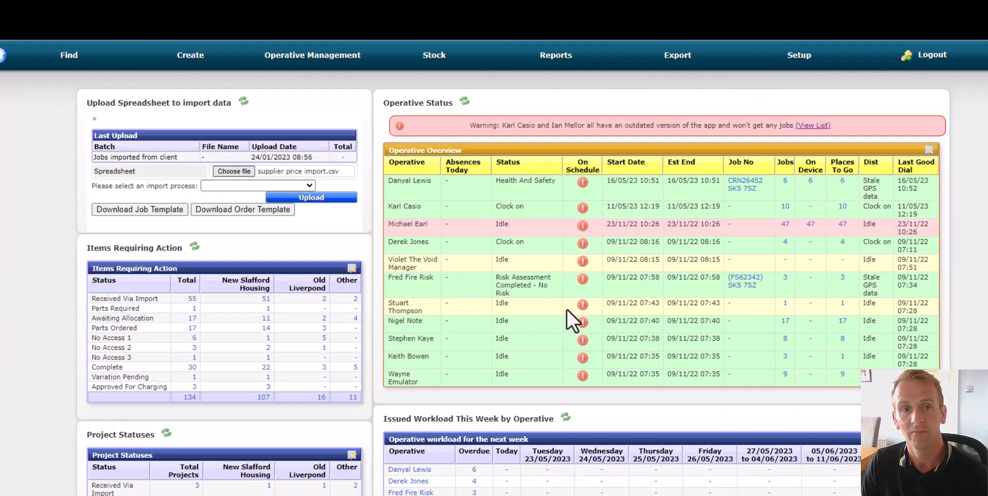
# - Set the import process to Supplier Prices Importer and upload the chosen spreadsheet
pyautogui.click(310, 186)
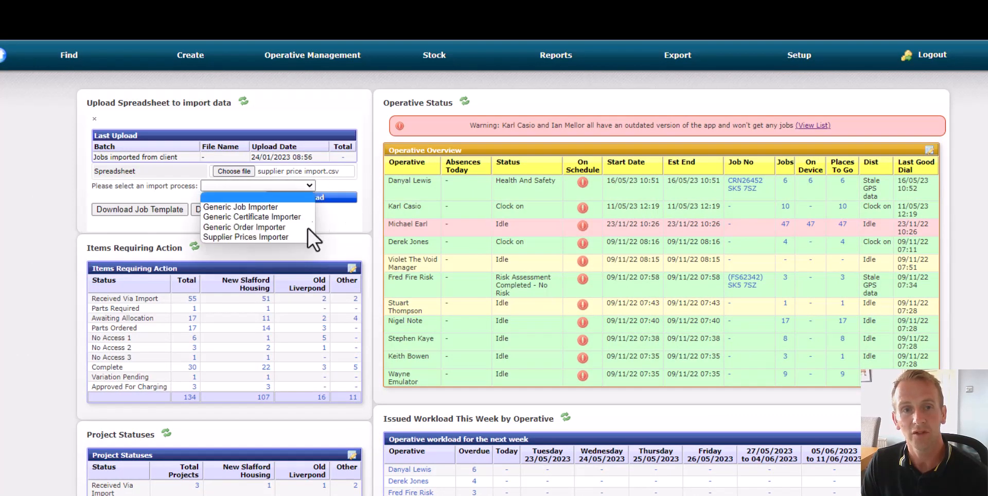
pyautogui.click(274, 237)
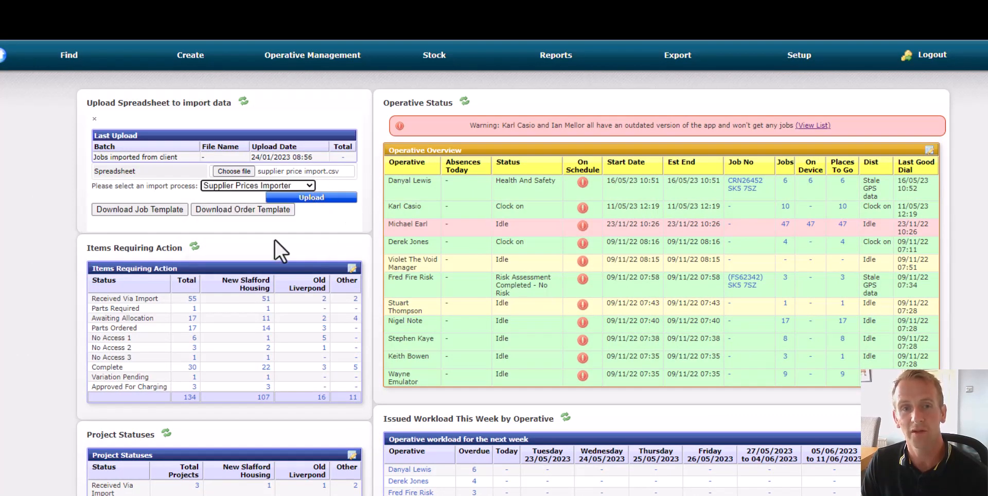
pyautogui.click(315, 199)
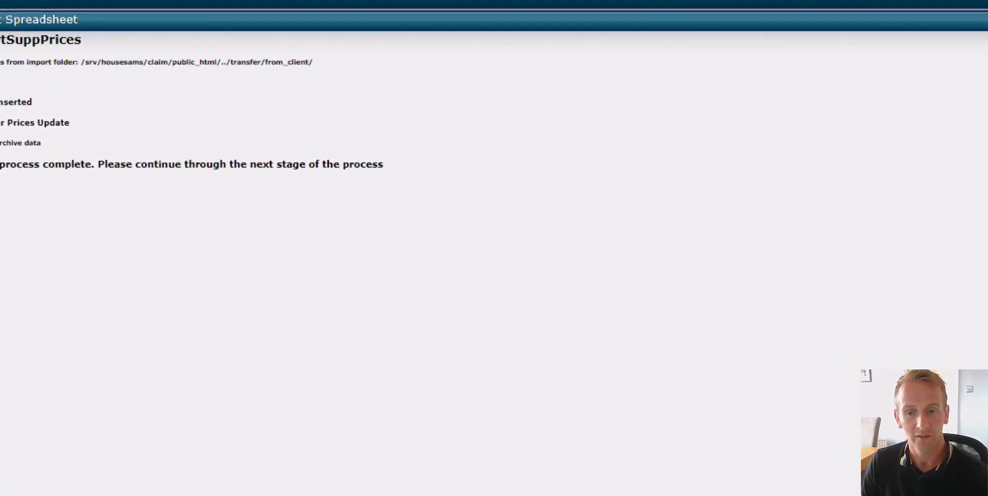
# - Review the COST values and the new part details of rows 3 and 4 in the supplier price spreadsheet in Excel
pyautogui.hotkey('alt', 'Tab')
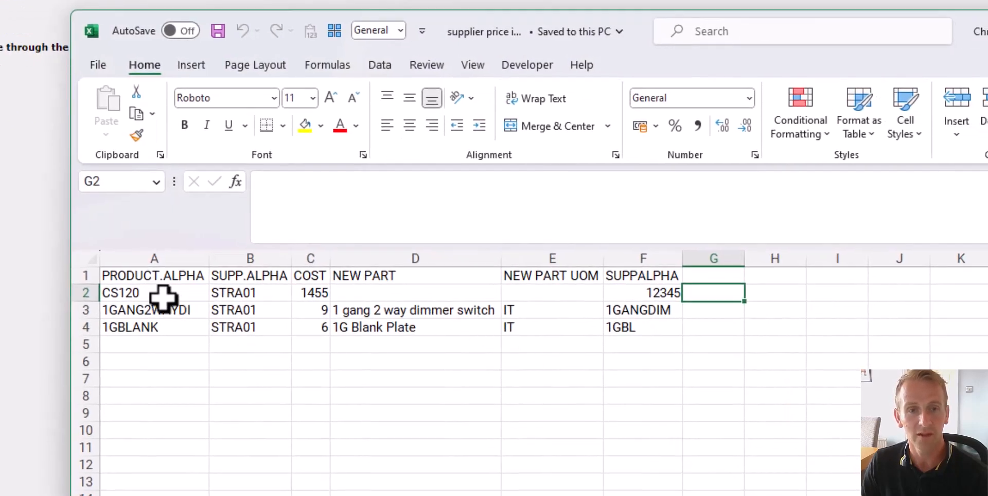
pyautogui.moveTo(324, 296); pyautogui.dragTo(312, 332)
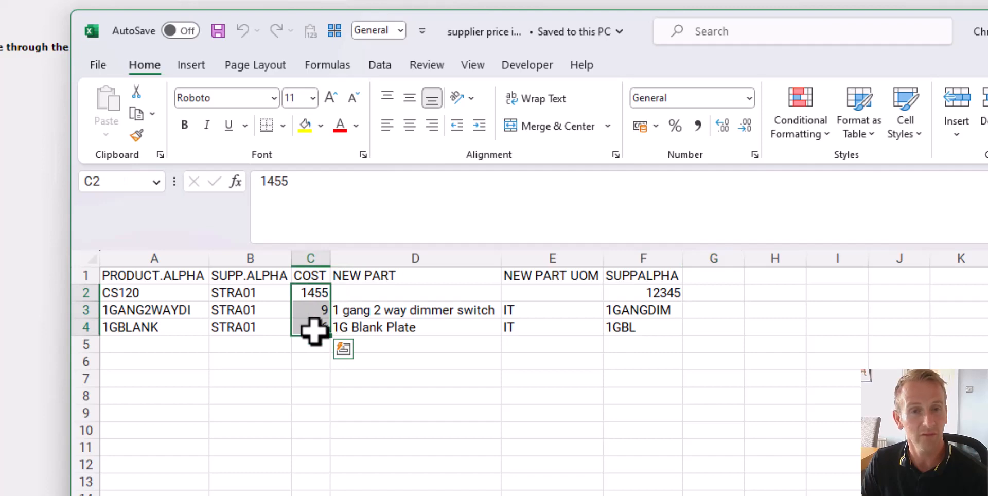
pyautogui.moveTo(381, 315); pyautogui.dragTo(637, 324)
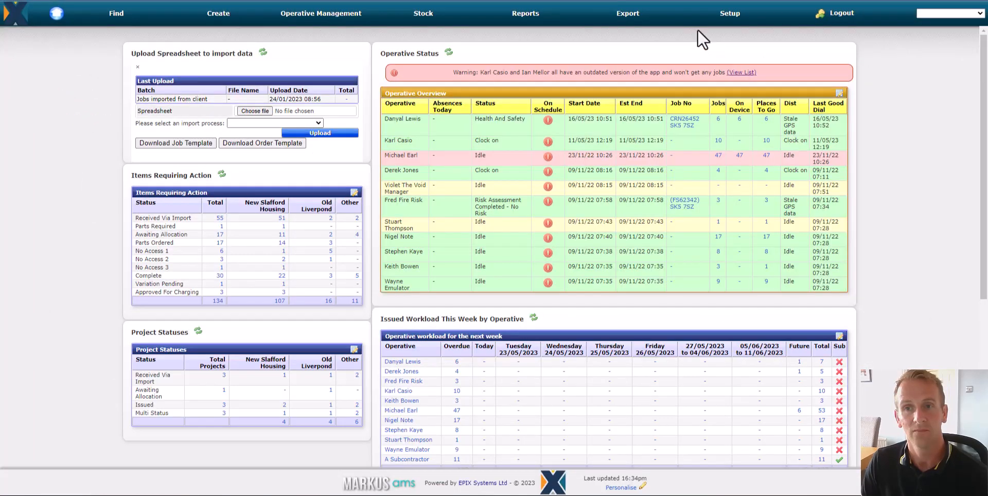
# - Search the Supplier Prices records in MARKUS ams for A G Strachan & Co Ltd, limited to Active Prices Only
pyautogui.click(729, 14)
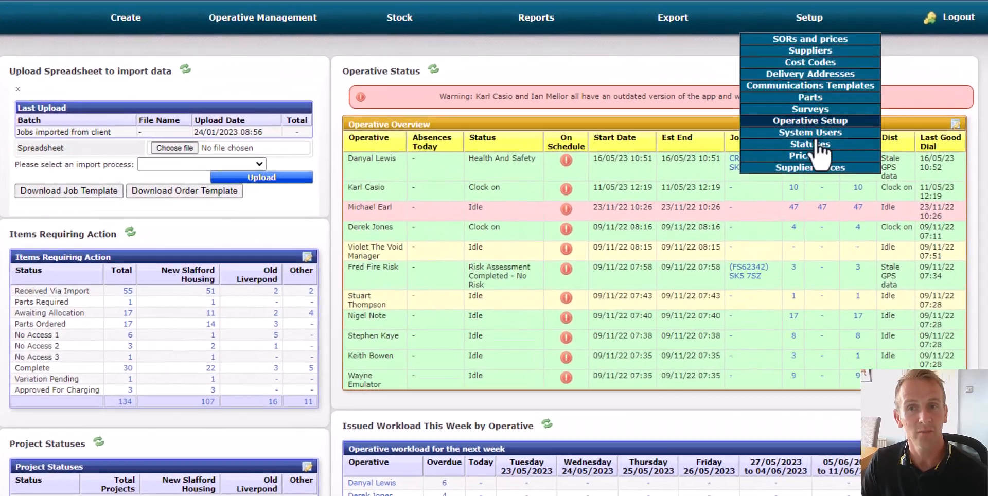
pyautogui.click(815, 167)
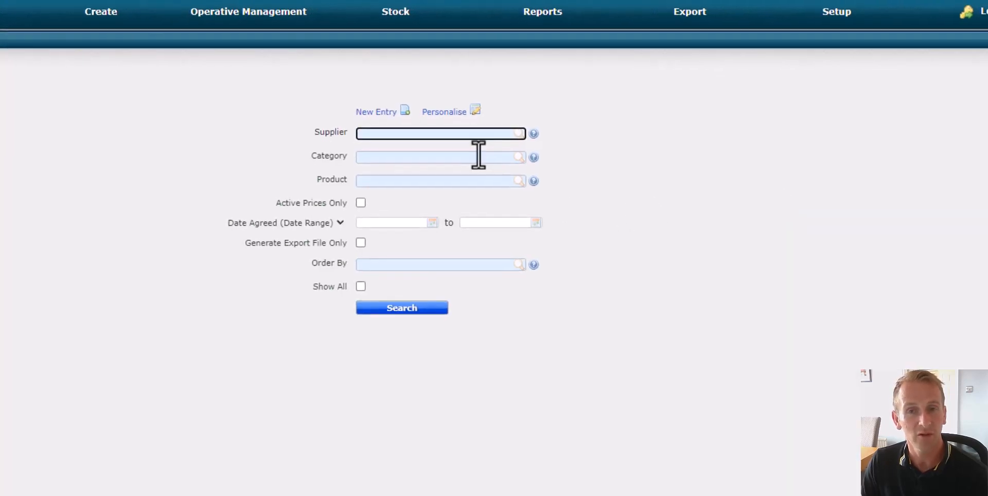
pyautogui.write('stra')
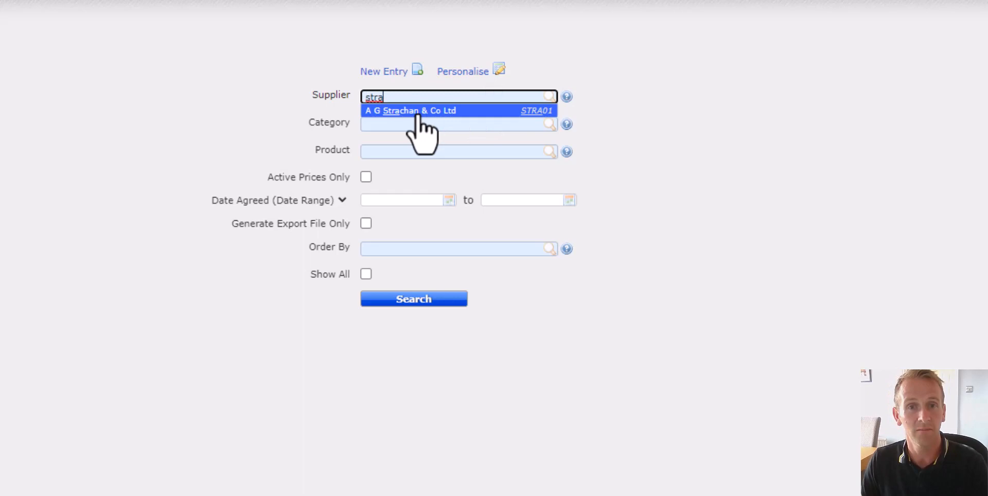
pyautogui.click(418, 111)
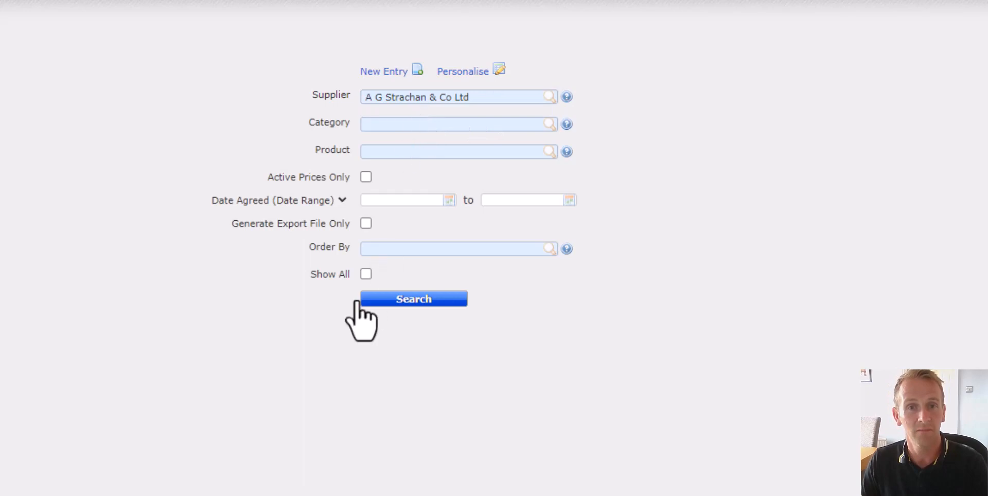
pyautogui.click(366, 177)
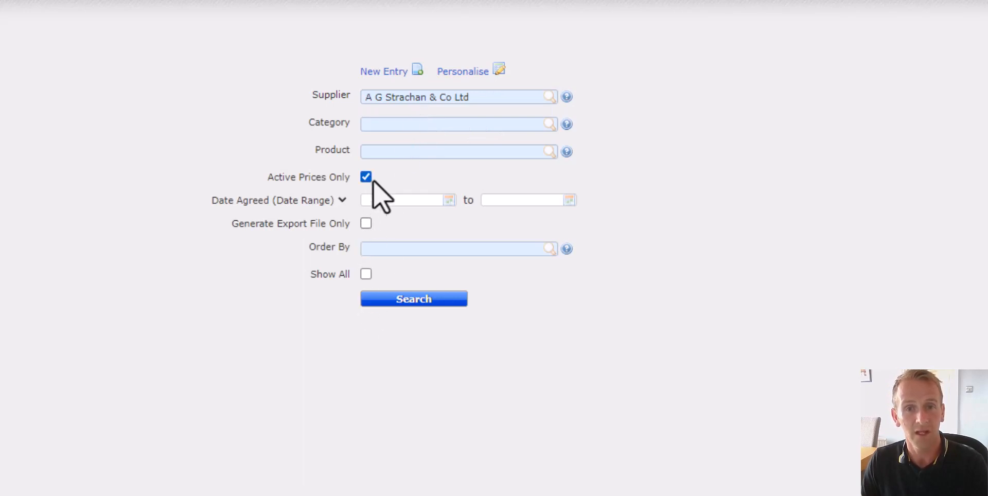
pyautogui.click(404, 297)
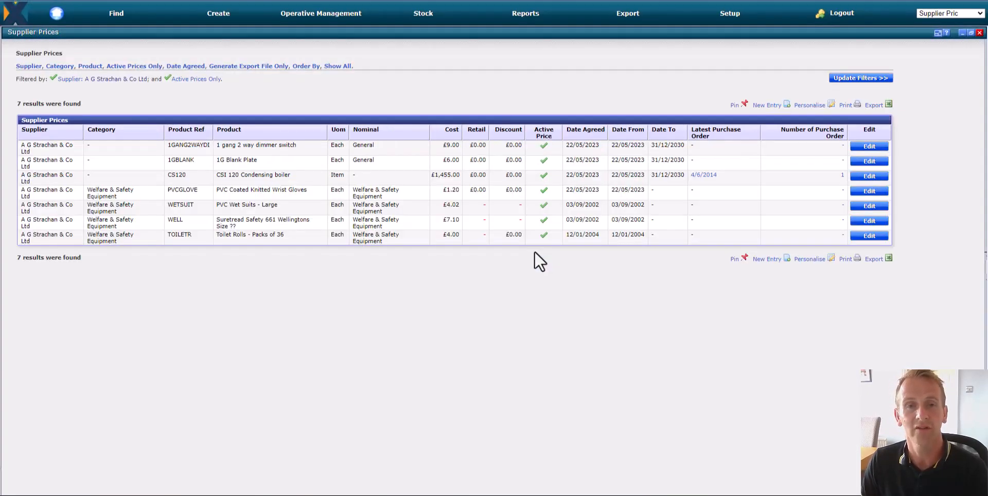
# - Bring up the Excel spreadsheet below the Supplier Prices results and compare the imported rows, including the CS120 entry's NEW PART cell
pyautogui.click(626, 495)
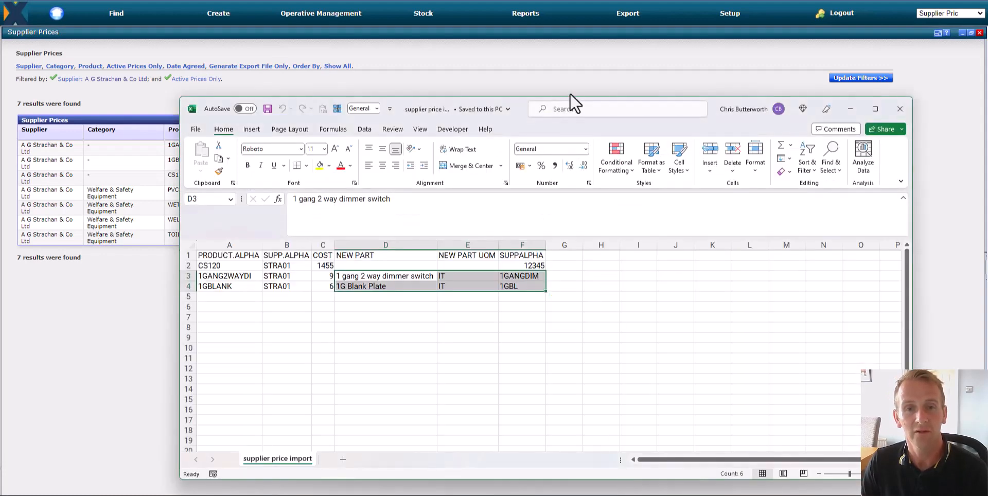
pyautogui.moveTo(569, 95); pyautogui.dragTo(589, 229)
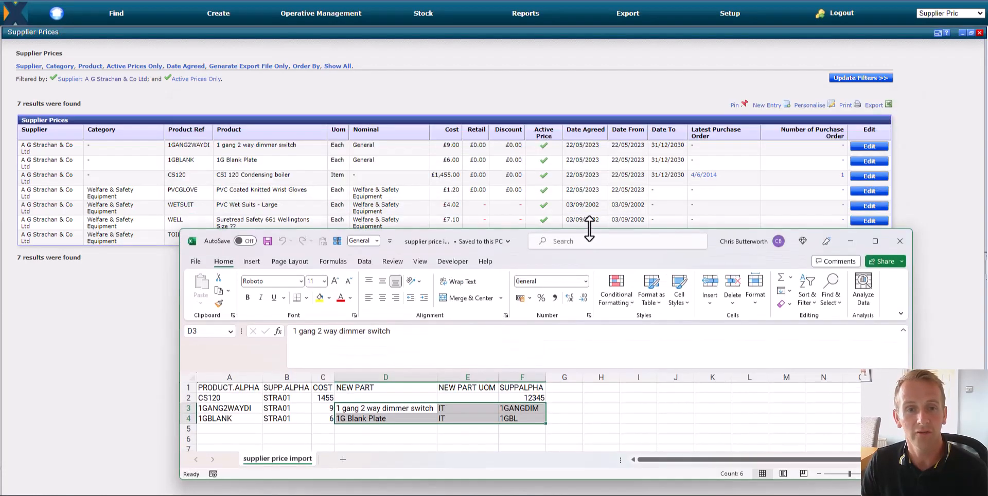
pyautogui.click(360, 397)
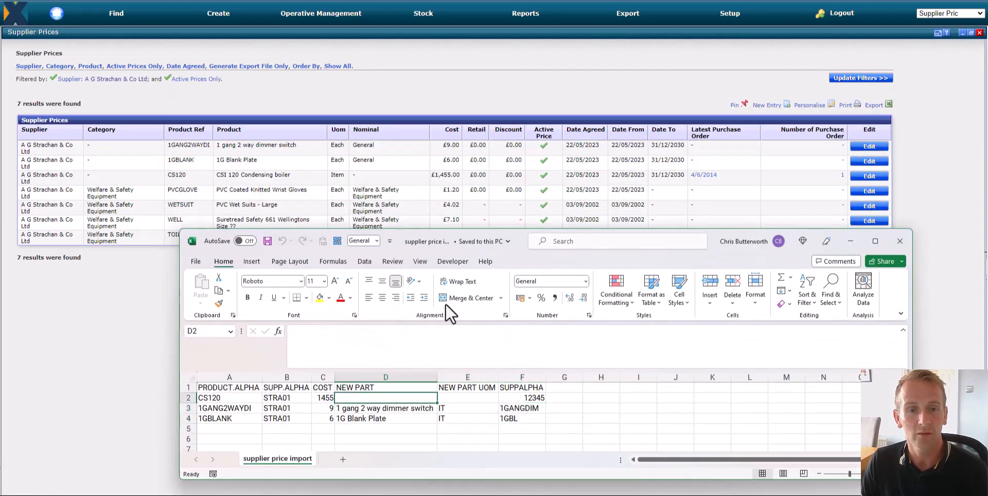